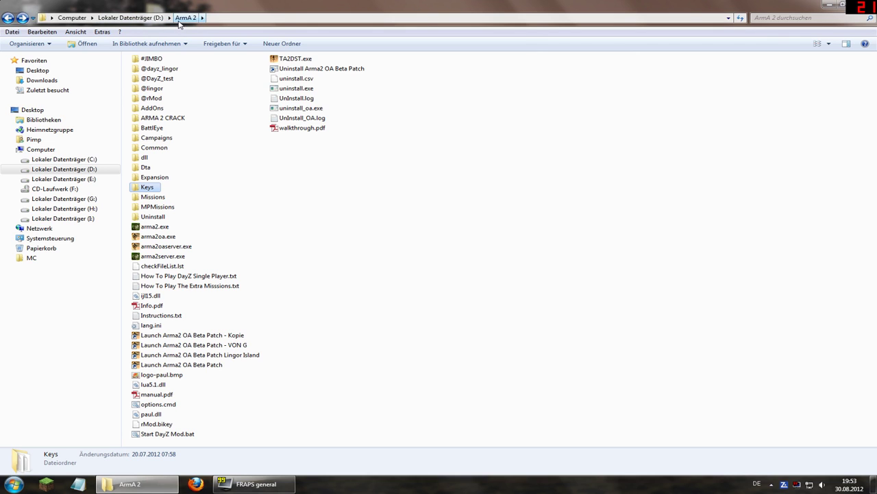
Step through the details of arma2.exe, arma2oa.exe and the server executables, then select Start DayZ Mod.bat
{"action": "left_click", "coordinate": [165, 237]}
{"action": "key", "text": "Down"}
{"action": "key", "text": "Up"}
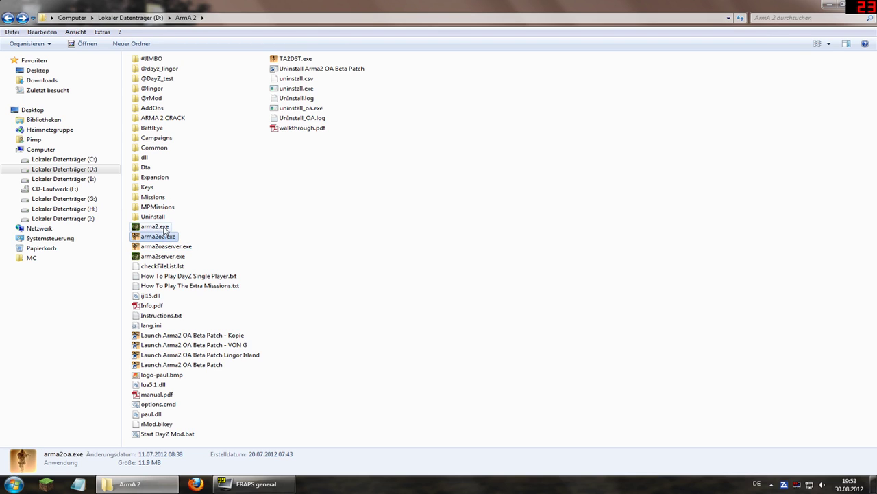
{"action": "key", "text": "Up"}
{"action": "key", "text": "Down"}
{"action": "key", "text": "Down"}
{"action": "key", "text": "Down"}
{"action": "key", "text": "Up"}
{"action": "key", "text": "Up"}
{"action": "key", "text": "Up"}
{"action": "key", "text": "Down"}
{"action": "key", "text": "Down"}
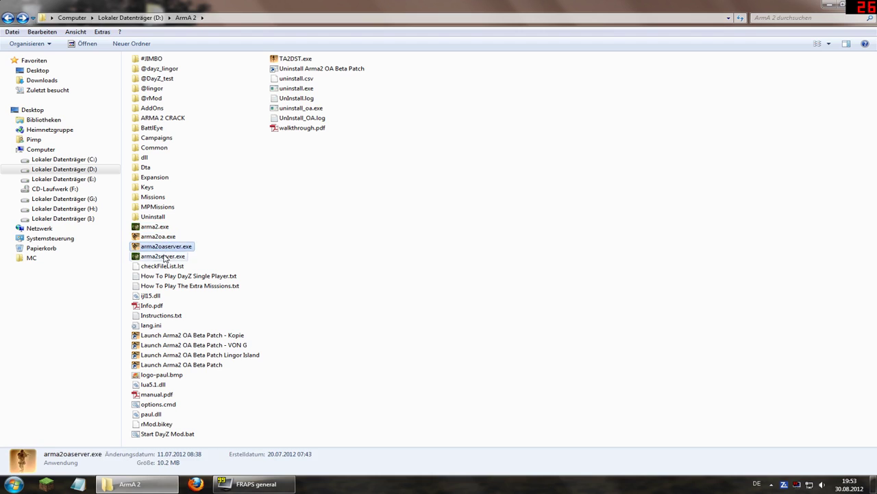
{"action": "key", "text": "Down"}
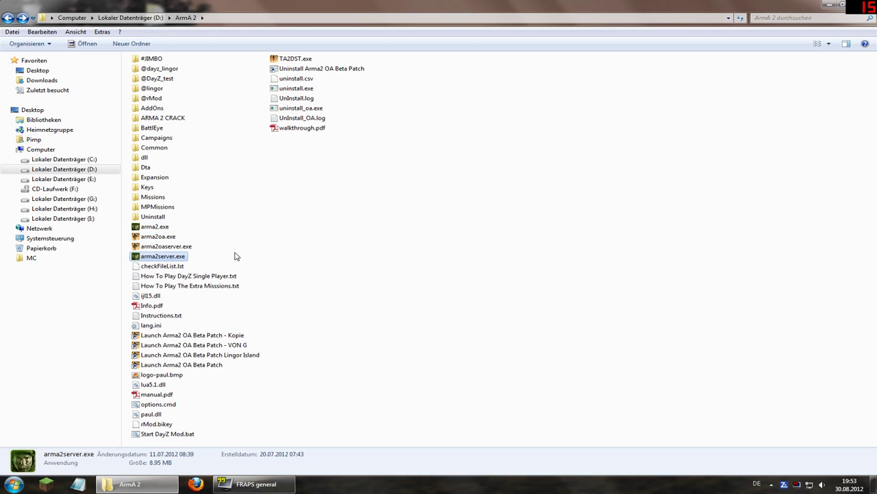
{"action": "left_click", "coordinate": [183, 434]}
{"action": "right_click", "coordinate": [183, 434]}
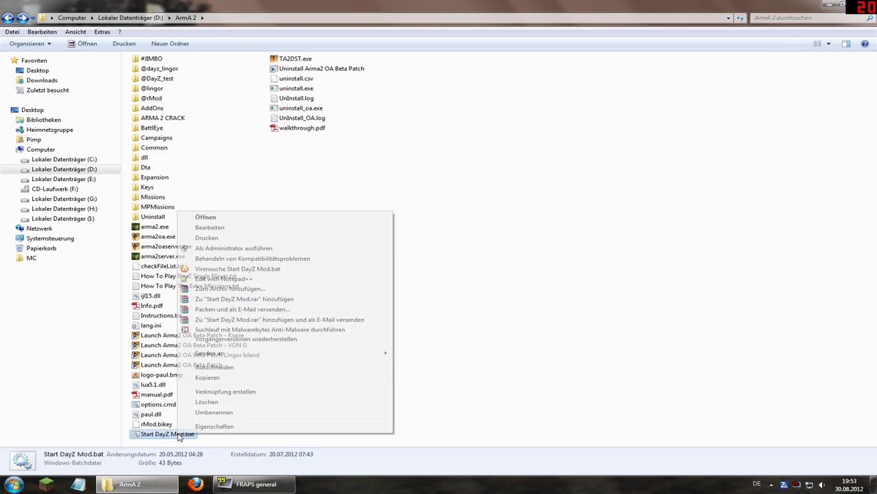
{"action": "left_click", "coordinate": [210, 227]}
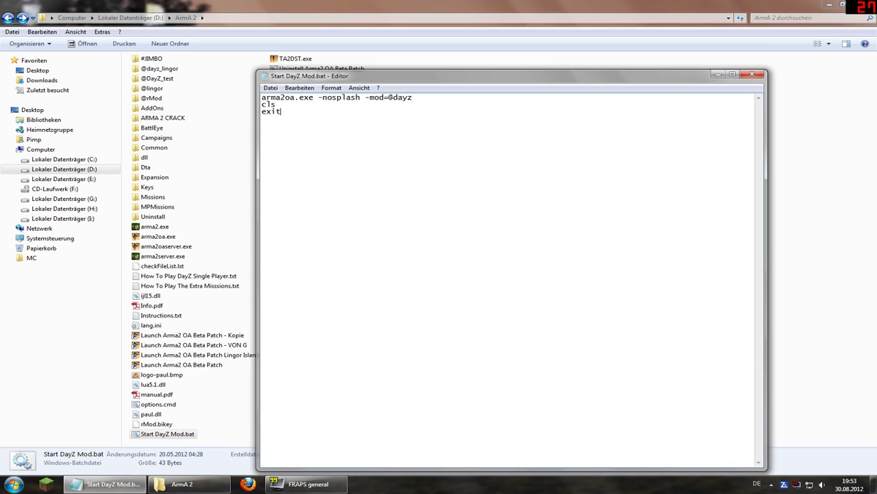
{"action": "left_click_drag", "start_coordinate": [281, 111], "coordinate": [270, 96]}
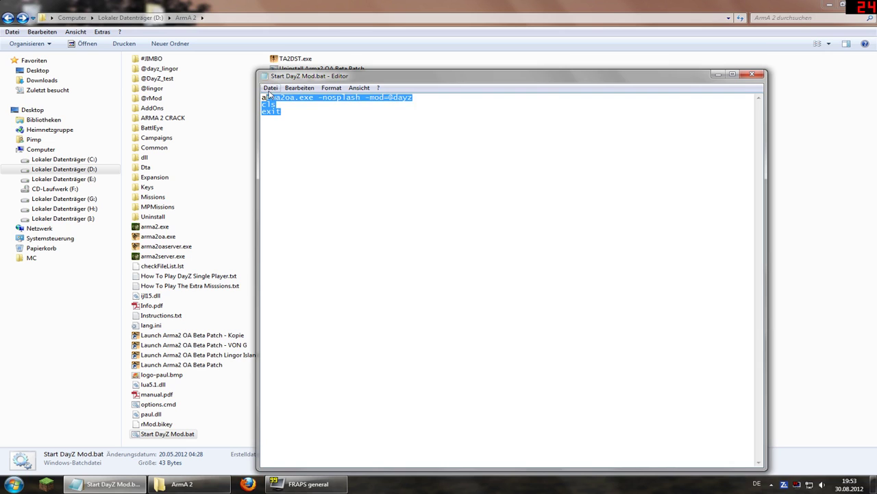
{"action": "left_click", "coordinate": [752, 75]}
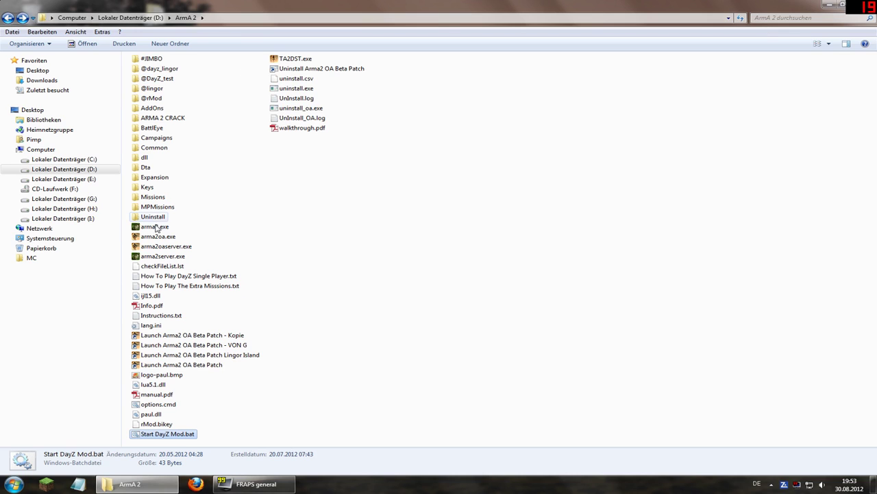
{"action": "mouse_move", "coordinate": [157, 235]}
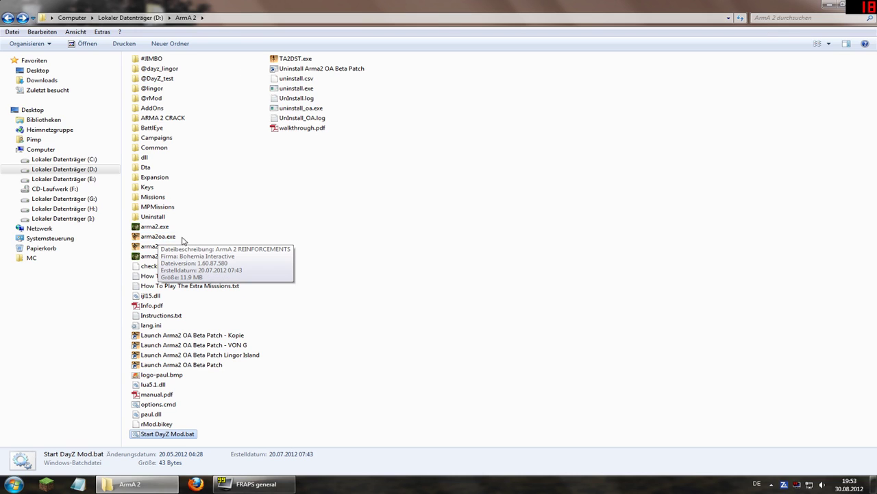
Open registry.reg from the #JIMBO folder in Notepad, scroll through its Bohemia Interactive keys, and close it
{"action": "left_click", "coordinate": [213, 123]}
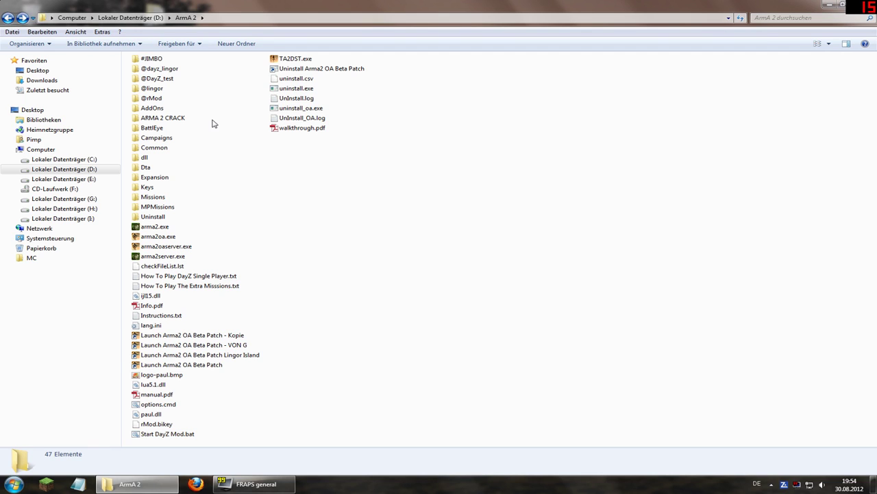
{"action": "double_click", "coordinate": [154, 59]}
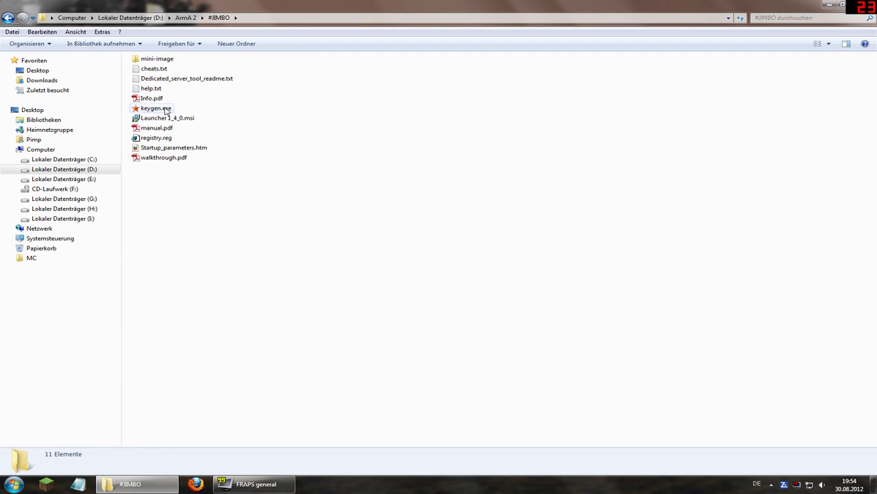
{"action": "left_click", "coordinate": [165, 140]}
{"action": "right_click", "coordinate": [166, 140]}
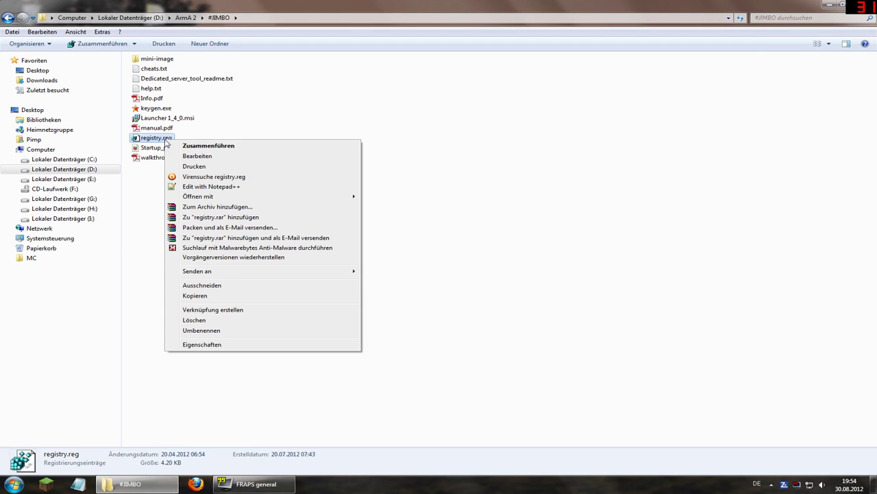
{"action": "left_click", "coordinate": [220, 156]}
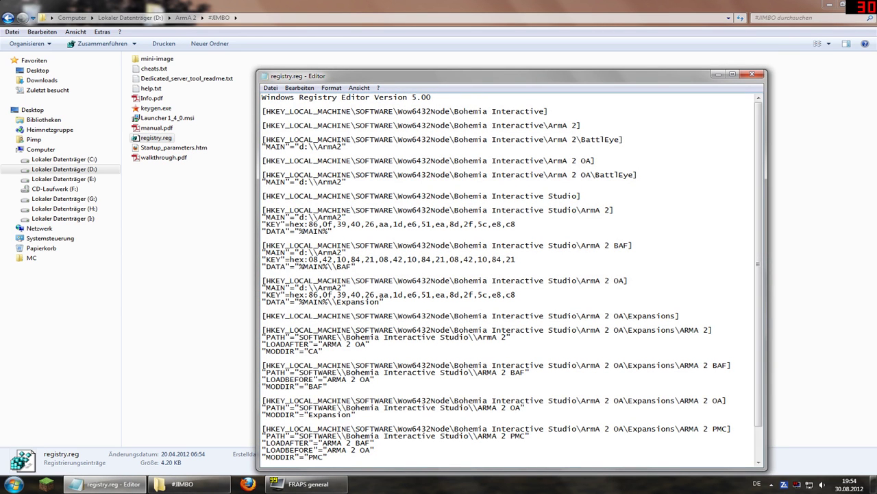
{"action": "left_click_drag", "start_coordinate": [763, 128], "coordinate": [766, 185]}
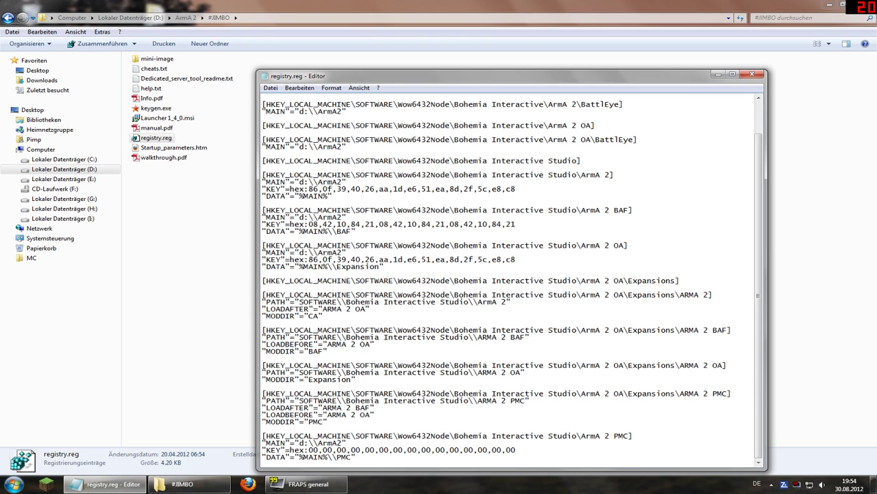
{"action": "left_click", "coordinate": [752, 74]}
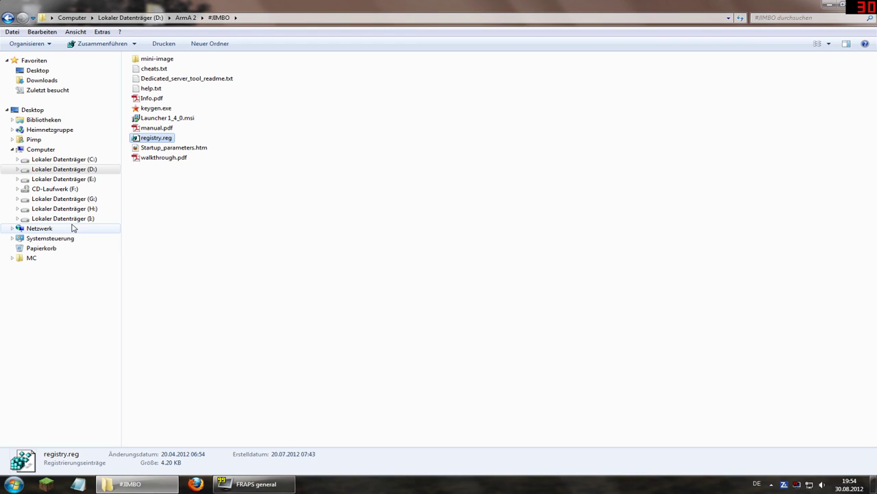
Go to drive C: and open the Windows folder
{"action": "left_click", "coordinate": [170, 110]}
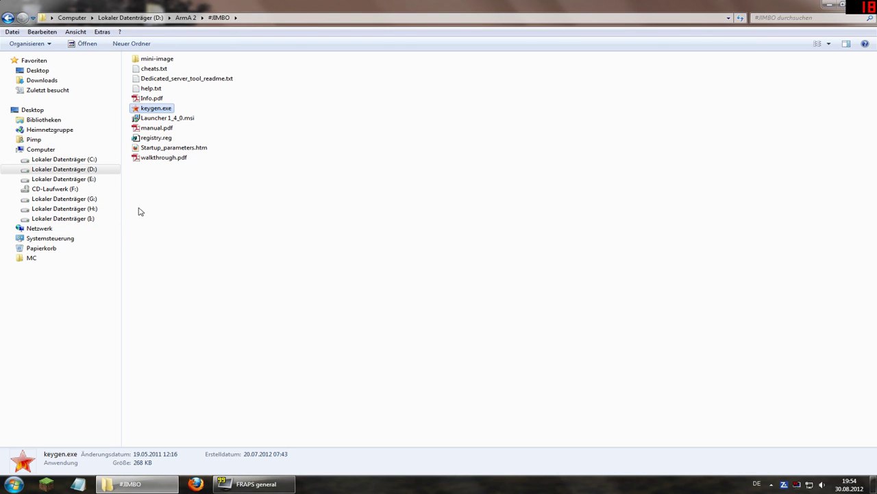
{"action": "left_click", "coordinate": [92, 159]}
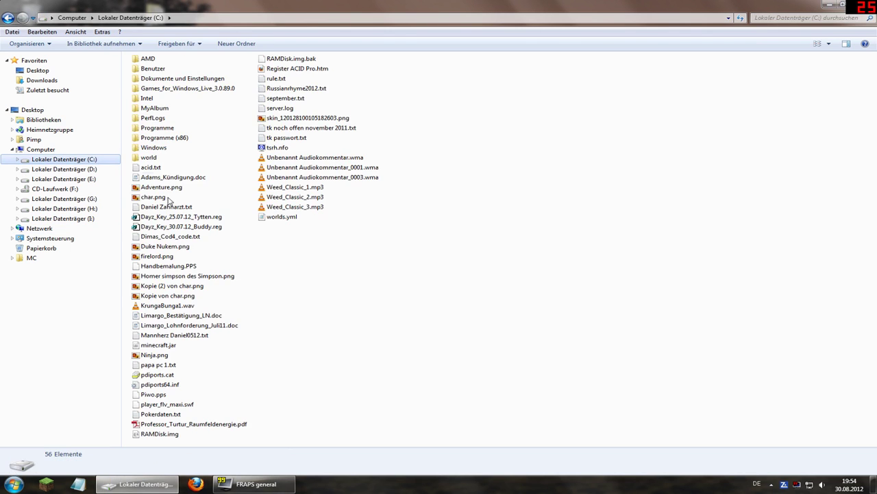
{"action": "double_click", "coordinate": [152, 147]}
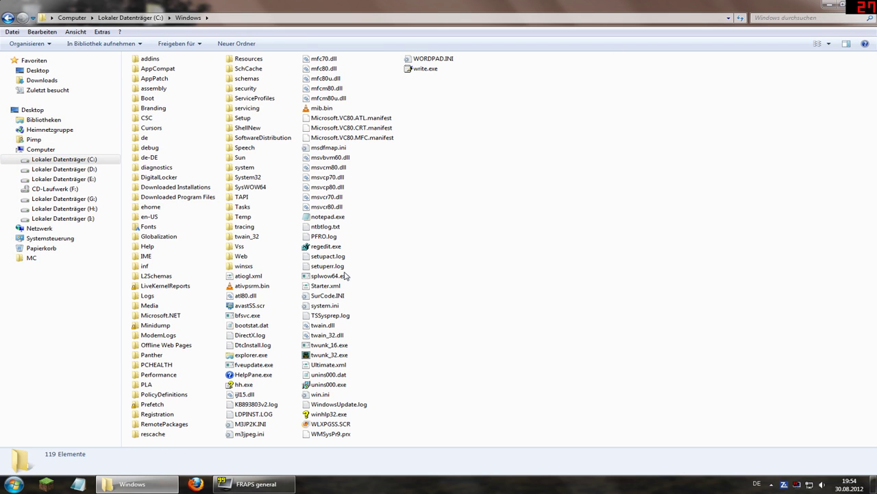
Launch regedit.exe, maximize it, and scroll the key tree to Bohemia Interactive Studio
{"action": "double_click", "coordinate": [322, 246]}
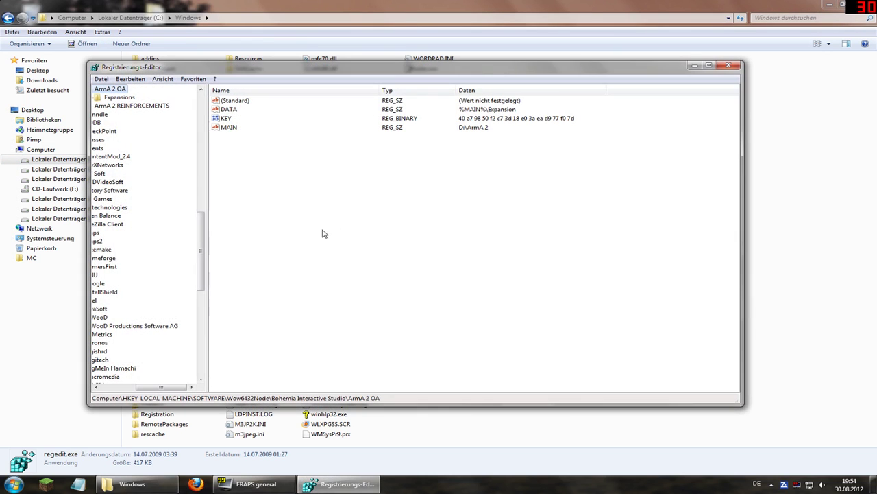
{"action": "left_click_drag", "start_coordinate": [180, 386], "coordinate": [164, 386]}
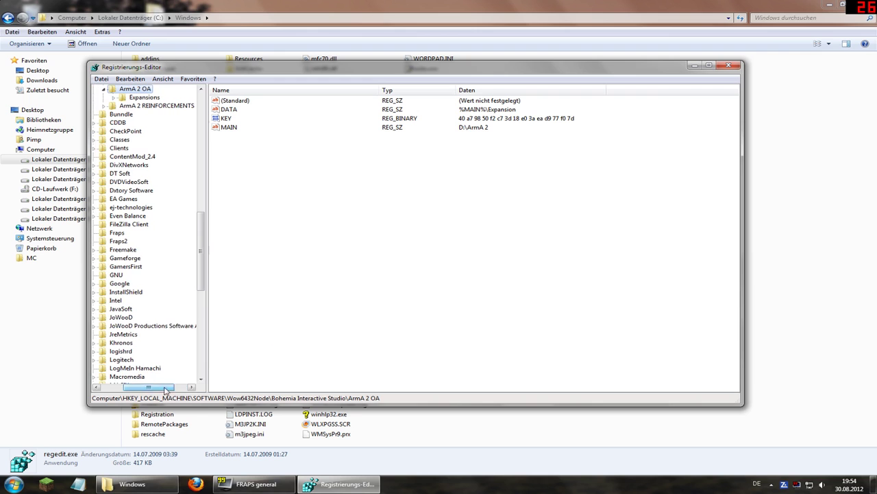
{"action": "left_click", "coordinate": [710, 65]}
{"action": "mouse_move", "coordinate": [111, 277]}
{"action": "left_mouse_down"}
{"action": "mouse_move", "coordinate": [113, 140]}
{"action": "mouse_move", "coordinate": [206, 137]}
{"action": "left_mouse_up"}
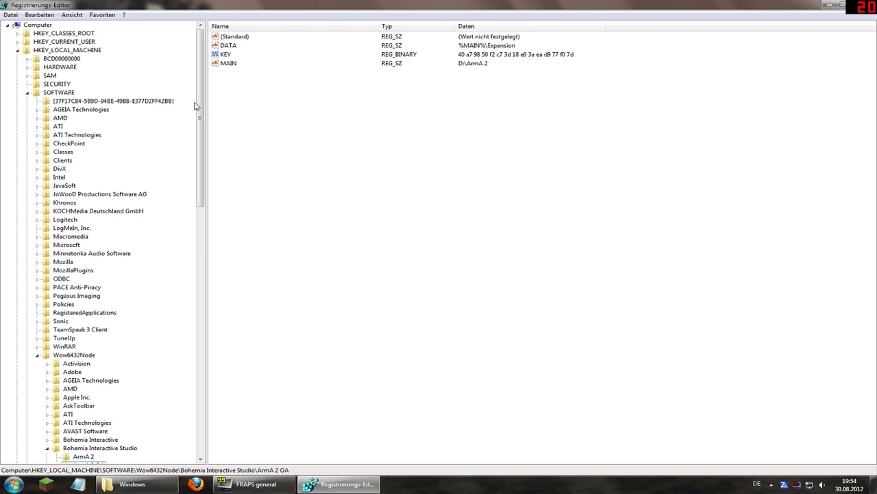
{"action": "mouse_move", "coordinate": [206, 102]}
{"action": "left_mouse_down"}
{"action": "mouse_move", "coordinate": [212, 174]}
{"action": "mouse_move", "coordinate": [86, 176]}
{"action": "left_mouse_up"}
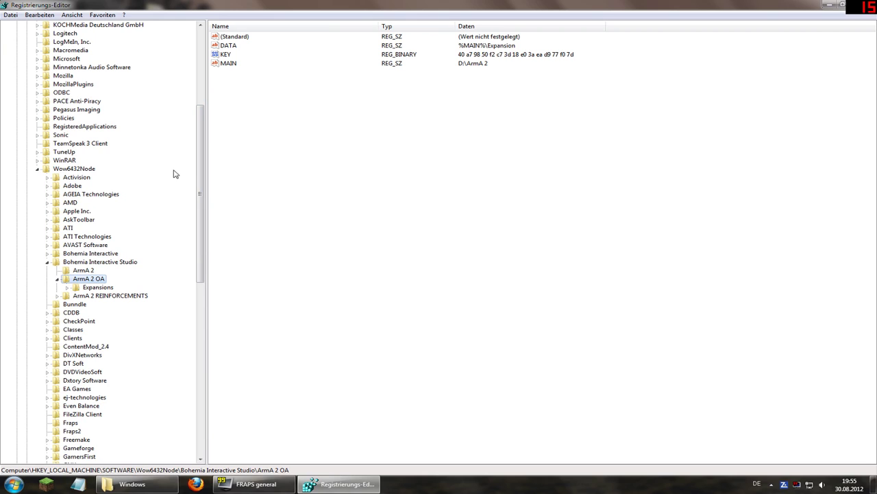
{"action": "left_click_drag", "start_coordinate": [200, 168], "coordinate": [201, 175]}
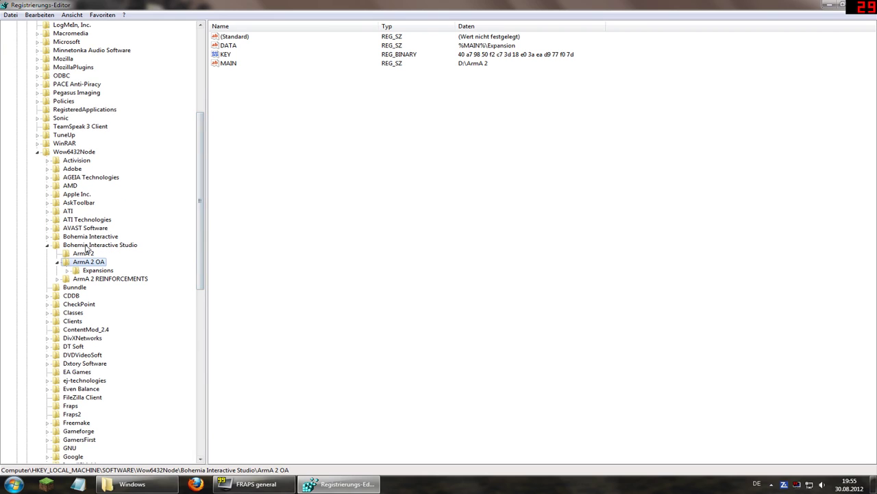
Browse the BattlEye subkeys of ArmA 2 and ArmA 2 OA under the Bohemia Interactive key
{"action": "left_click", "coordinate": [57, 262]}
{"action": "left_click", "coordinate": [47, 245]}
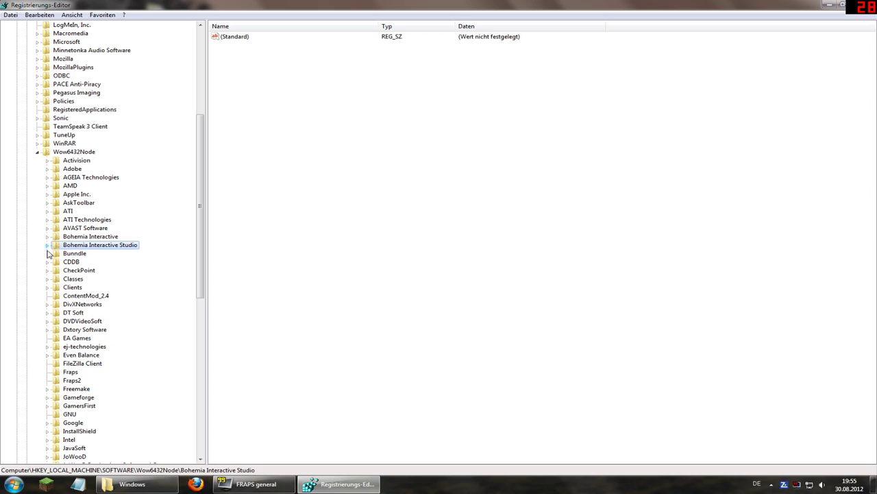
{"action": "left_click", "coordinate": [80, 238]}
{"action": "double_click", "coordinate": [78, 238]}
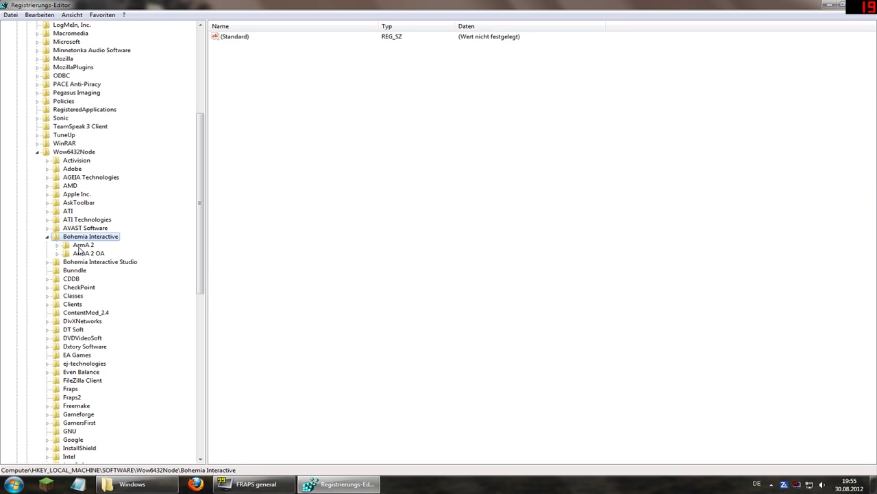
{"action": "double_click", "coordinate": [78, 246]}
{"action": "left_click", "coordinate": [87, 254]}
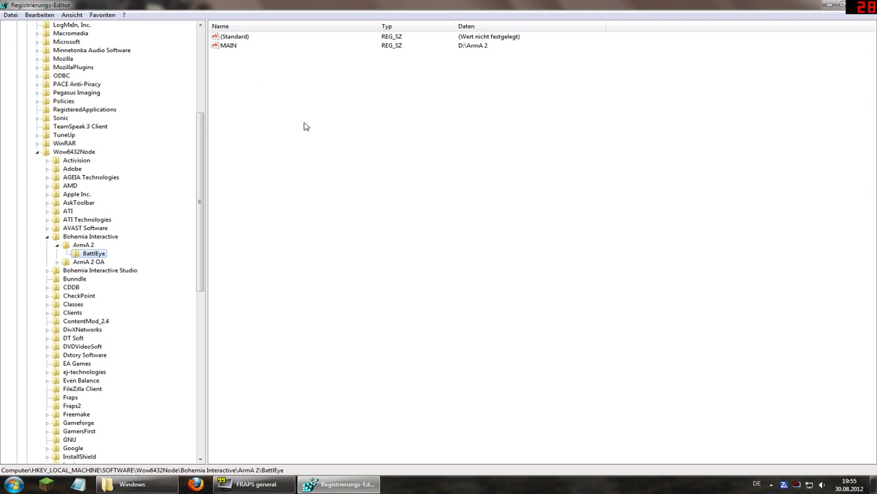
{"action": "double_click", "coordinate": [73, 246]}
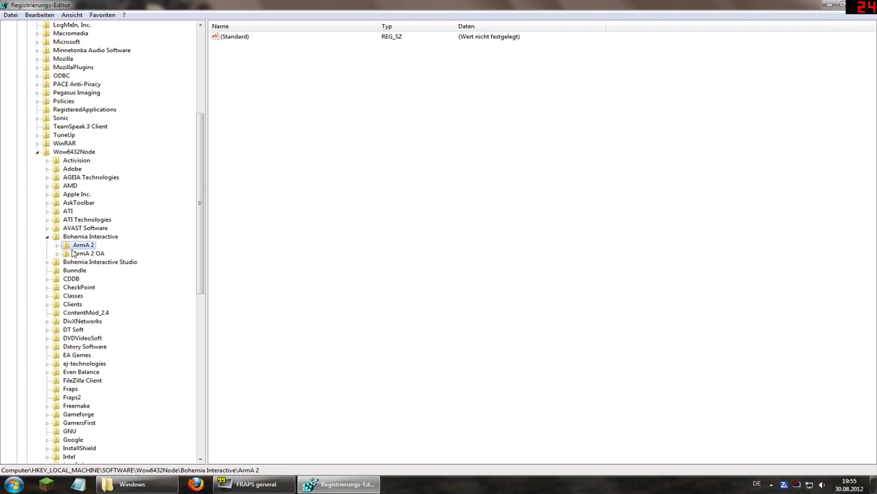
{"action": "left_click", "coordinate": [89, 262]}
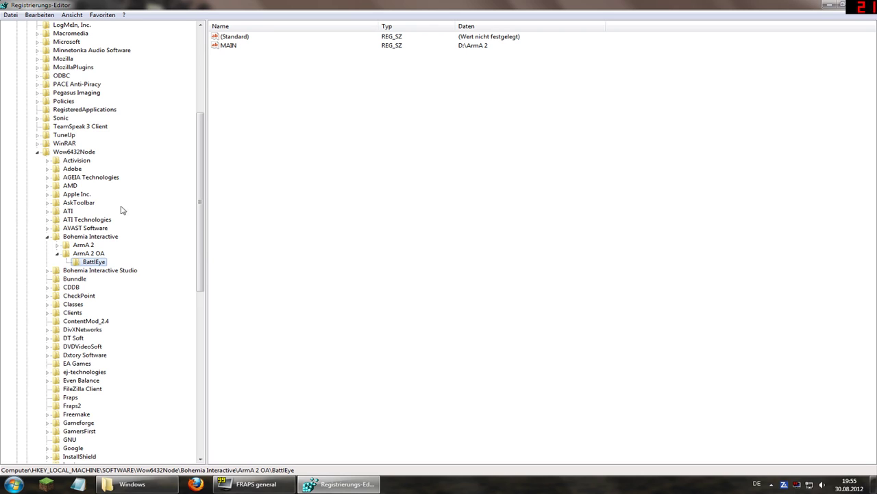
Expand Bohemia Interactive Studio and view the ArmA 2, ArmA 2 OA and Expansions subkey values
{"action": "left_click", "coordinate": [58, 253]}
{"action": "left_click", "coordinate": [47, 236]}
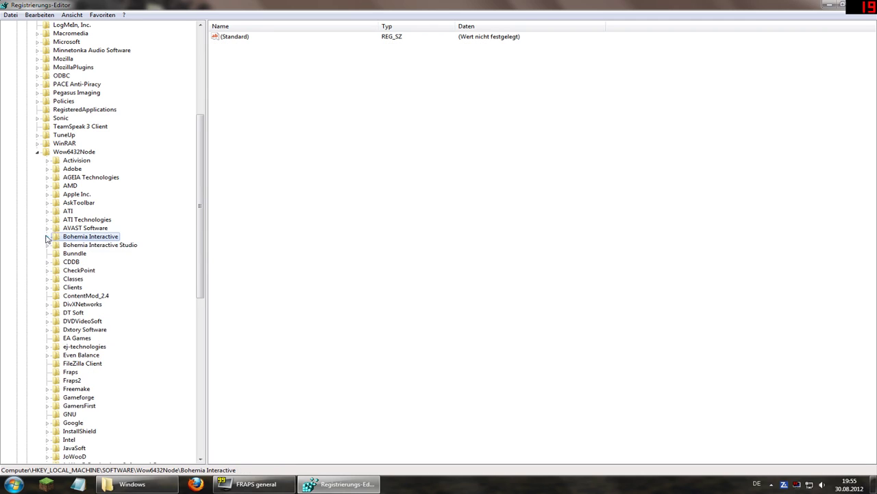
{"action": "left_click", "coordinate": [80, 247]}
{"action": "double_click", "coordinate": [121, 248]}
{"action": "left_click", "coordinate": [85, 255]}
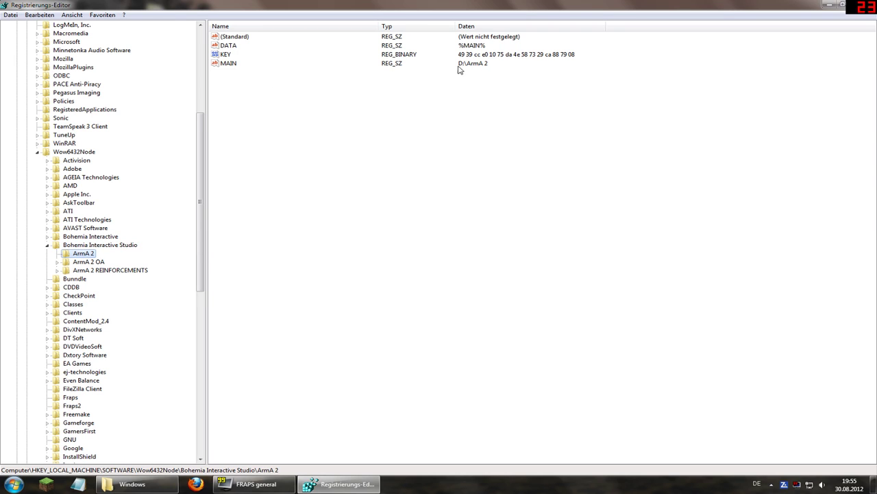
{"action": "double_click", "coordinate": [90, 262]}
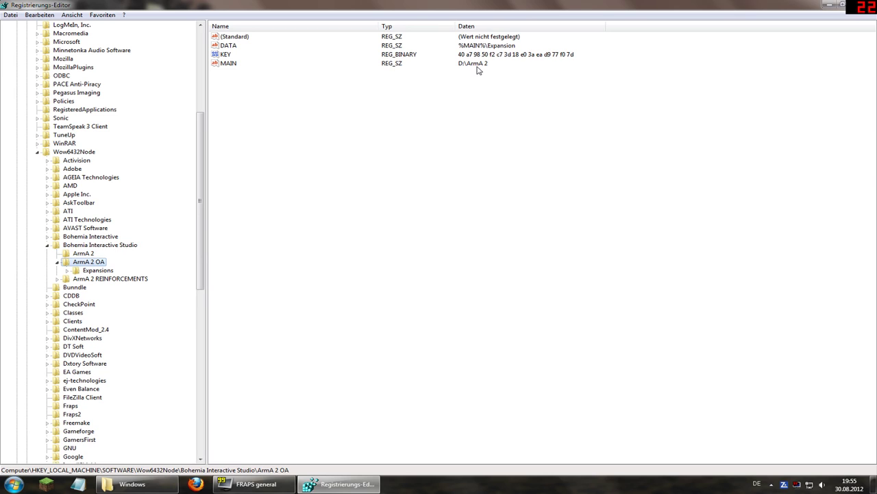
{"action": "left_click", "coordinate": [87, 272]}
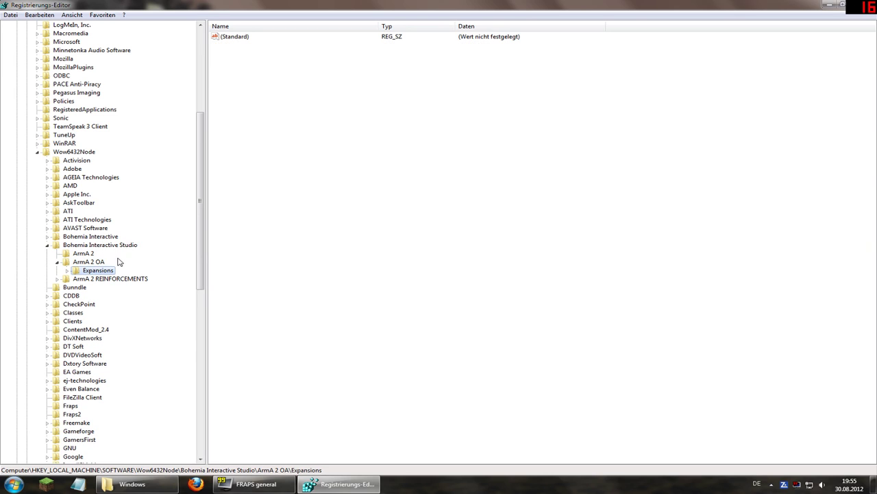
{"action": "double_click", "coordinate": [84, 272]}
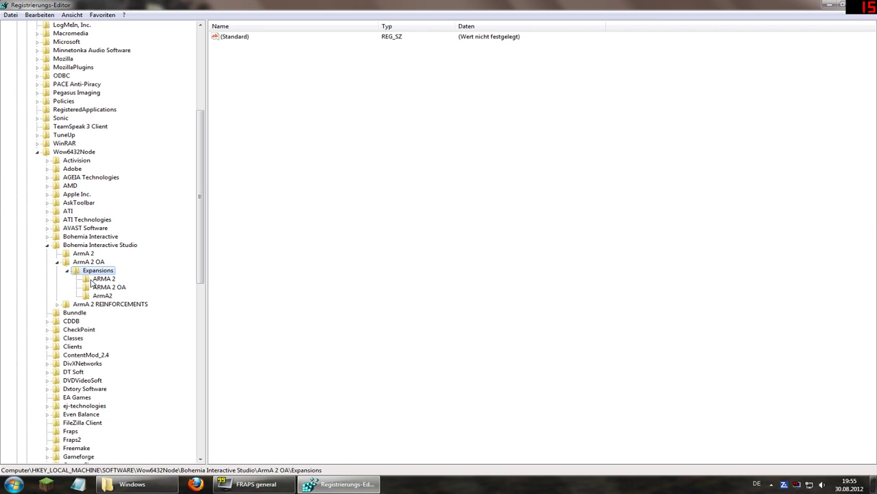
{"action": "left_click", "coordinate": [96, 279]}
{"action": "left_click", "coordinate": [97, 287]}
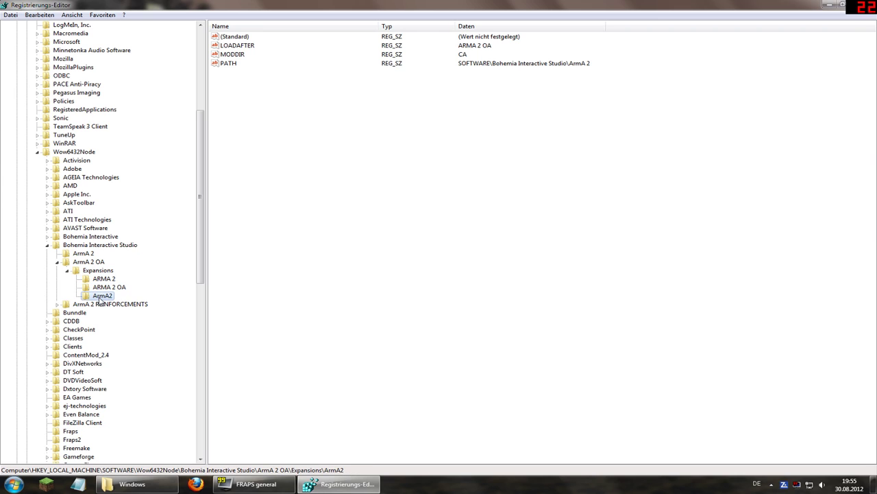
Inspect the ArmA 2 REINFORCEMENTS Expansions subkeys, then collapse them
{"action": "double_click", "coordinate": [90, 271]}
{"action": "double_click", "coordinate": [89, 279]}
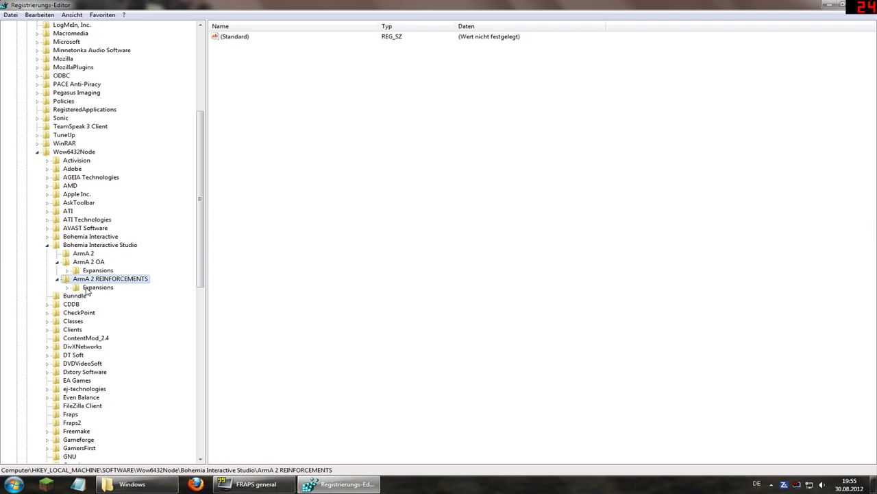
{"action": "left_click", "coordinate": [89, 288]}
{"action": "double_click", "coordinate": [87, 288]}
{"action": "left_click", "coordinate": [94, 295]}
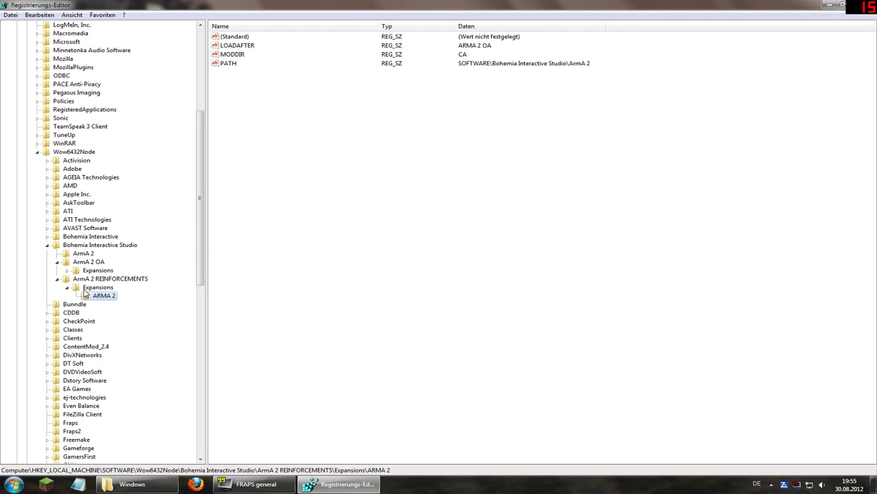
{"action": "double_click", "coordinate": [77, 288]}
{"action": "left_click", "coordinate": [81, 278]}
Return to the ArmA 2 OA key and select its KEY binary value
{"action": "left_click", "coordinate": [85, 262]}
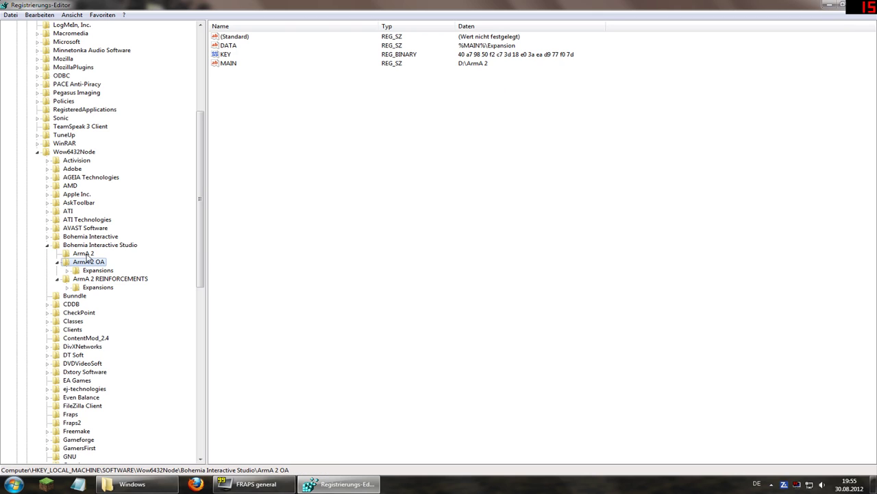
{"action": "left_click", "coordinate": [84, 254]}
{"action": "left_click", "coordinate": [76, 263]}
{"action": "left_click", "coordinate": [220, 57]}
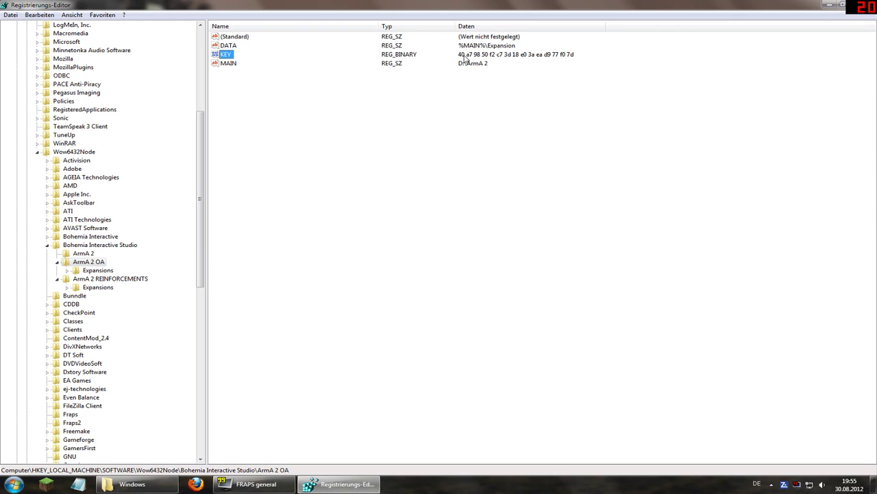
{"action": "left_click", "coordinate": [96, 265]}
{"action": "left_click", "coordinate": [495, 56]}
Launch keygen.exe from the #JIMBO folder and dismiss its disclaimer
{"action": "left_click", "coordinate": [157, 486]}
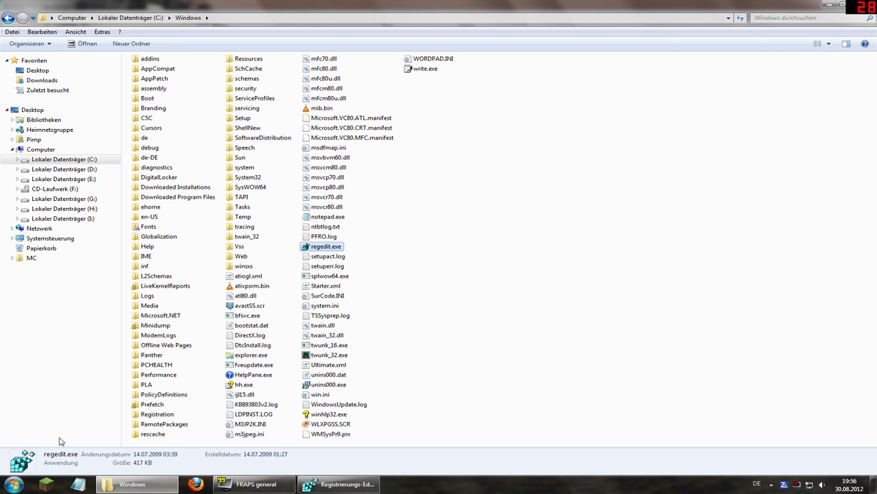
{"action": "left_click", "coordinate": [192, 484]}
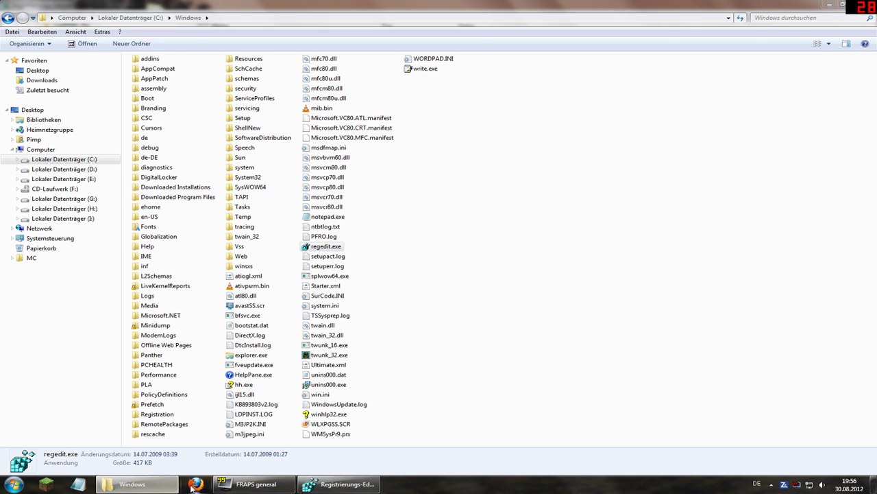
{"action": "left_click", "coordinate": [8, 20]}
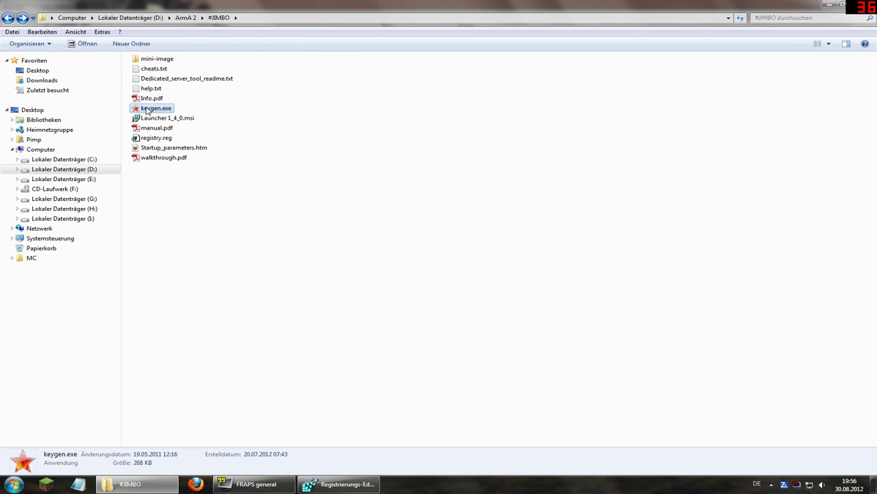
{"action": "double_click", "coordinate": [148, 109]}
{"action": "left_click", "coordinate": [438, 265]}
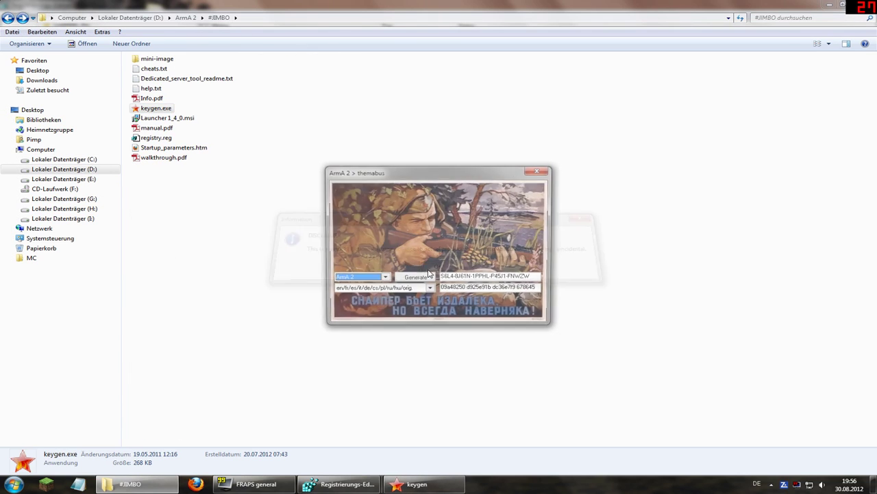
Generate an ArmA 2: OA serial and hex code for the en version, and select the hex code
{"action": "left_click", "coordinate": [385, 278]}
{"action": "left_click", "coordinate": [371, 296]}
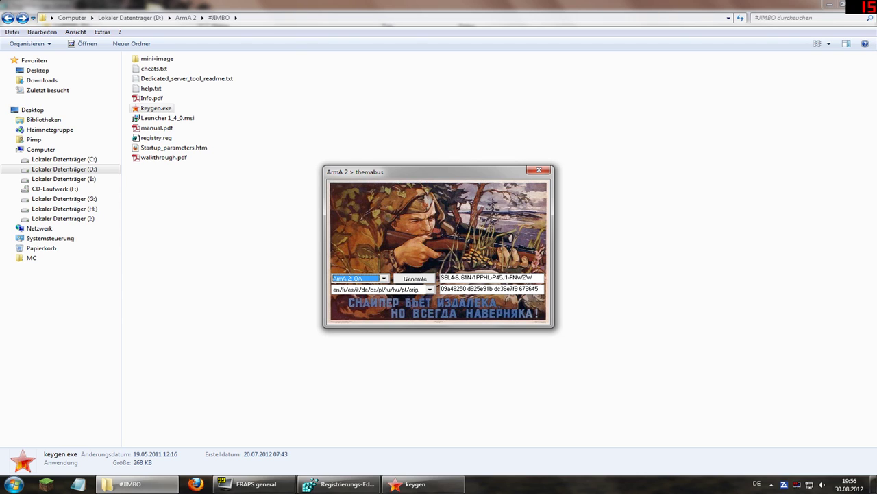
{"action": "left_click", "coordinate": [406, 280]}
{"action": "left_click", "coordinate": [429, 289]}
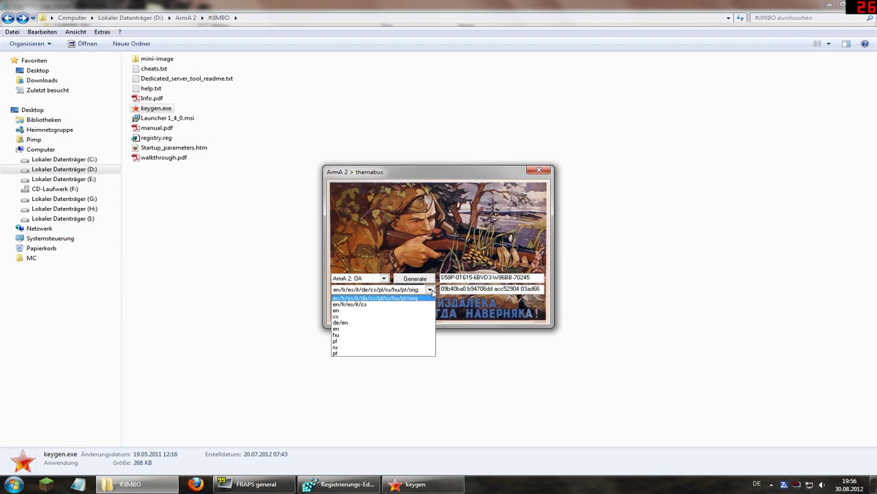
{"action": "left_click", "coordinate": [384, 311]}
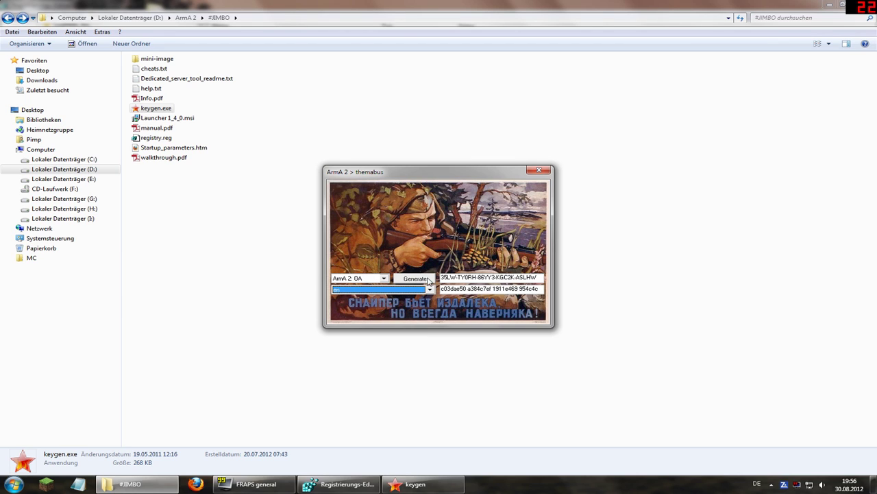
{"action": "left_click", "coordinate": [428, 280]}
{"action": "left_click", "coordinate": [426, 281]}
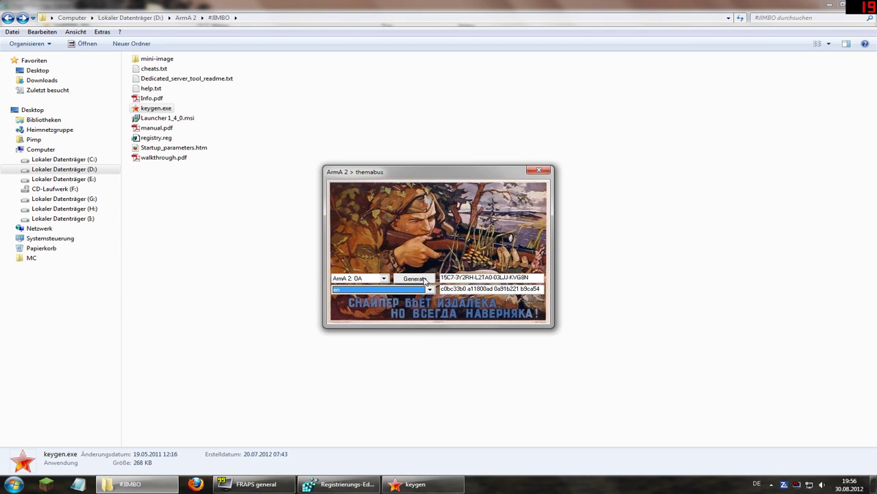
{"action": "left_click", "coordinate": [425, 281]}
{"action": "left_click_drag", "start_coordinate": [540, 289], "coordinate": [404, 294]}
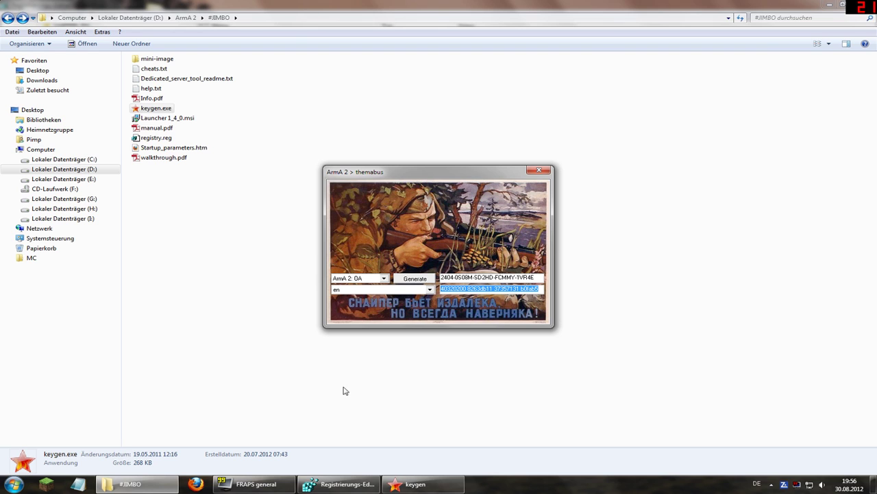
Overwrite all bytes of the ArmA 2 OA KEY value with the keygen hex code and confirm
{"action": "left_click", "coordinate": [347, 486]}
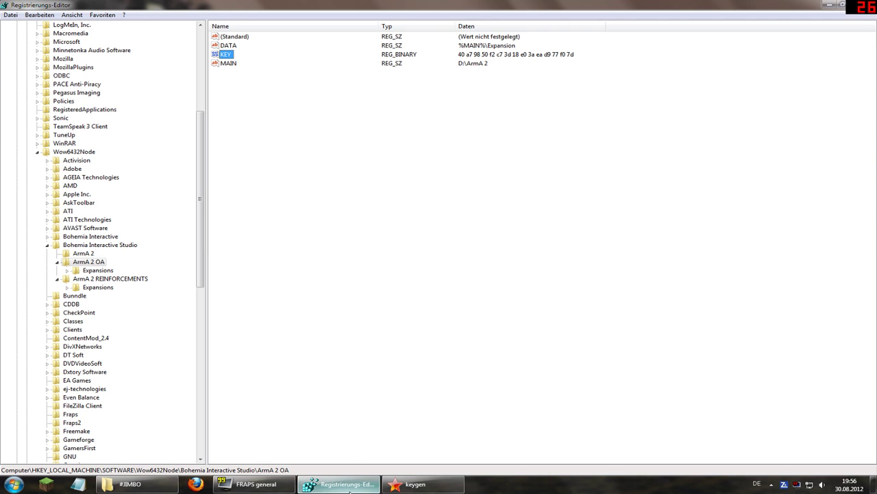
{"action": "double_click", "coordinate": [229, 54]}
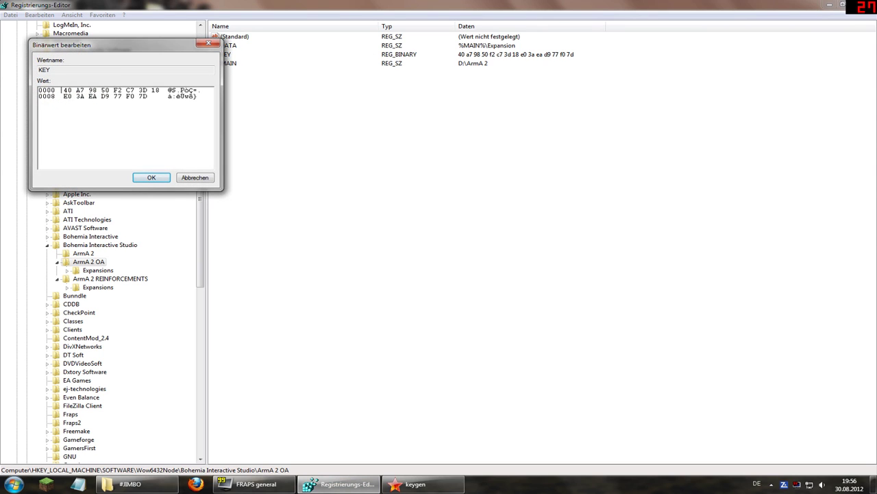
{"action": "key", "text": "ctrl+shift+Home"}
{"action": "key", "text": "ctrl+a"}
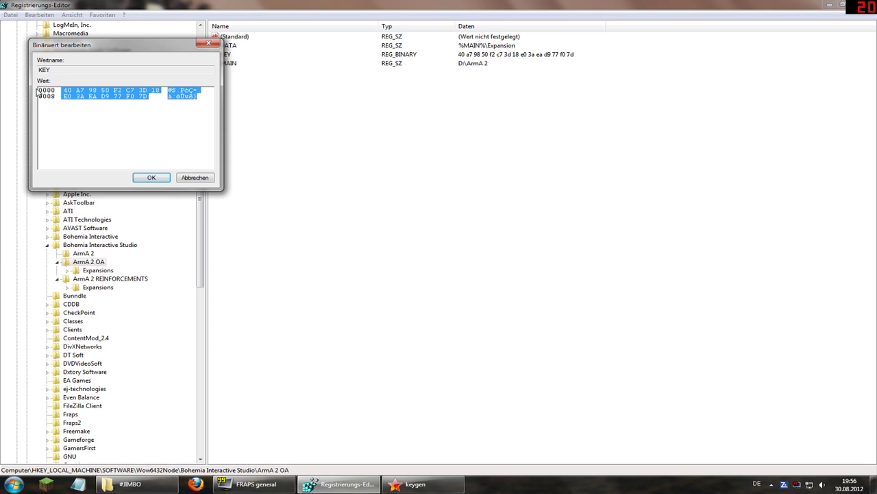
{"action": "left_click", "coordinate": [397, 482]}
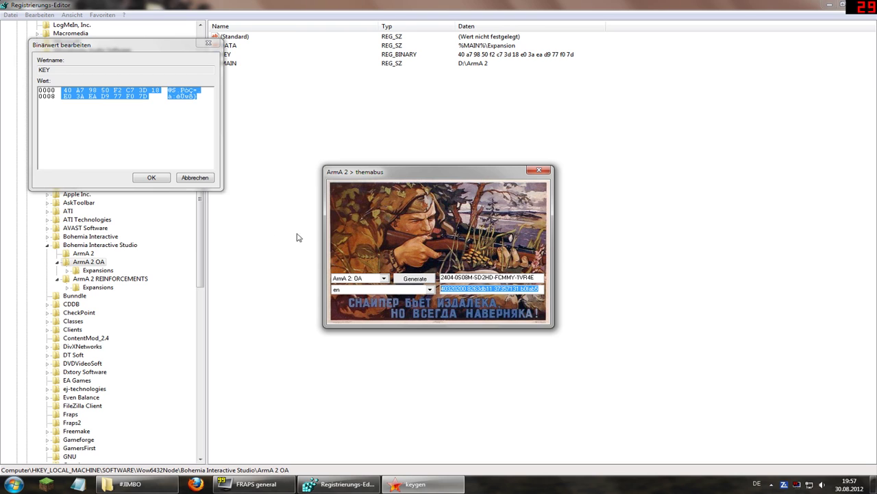
{"action": "left_click", "coordinate": [153, 178]}
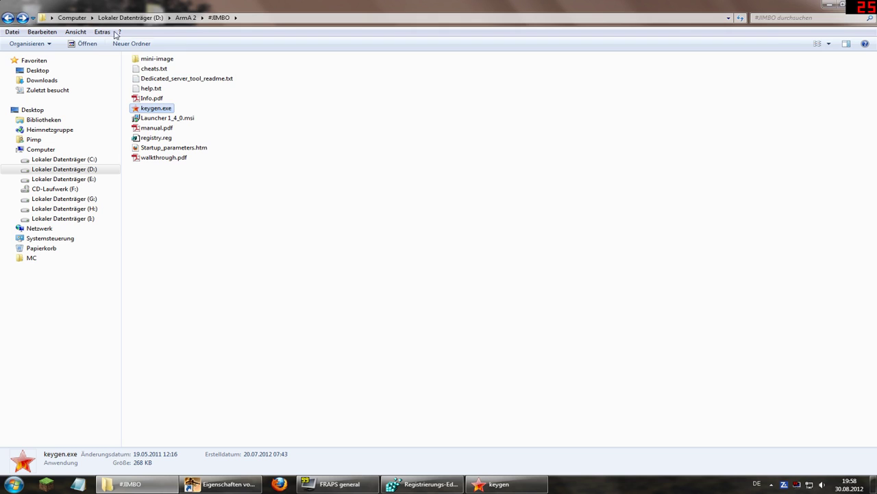
Navigate to ArmA 2\Expansion\beta and select the beta arma2oa.exe
{"action": "left_click", "coordinate": [188, 20]}
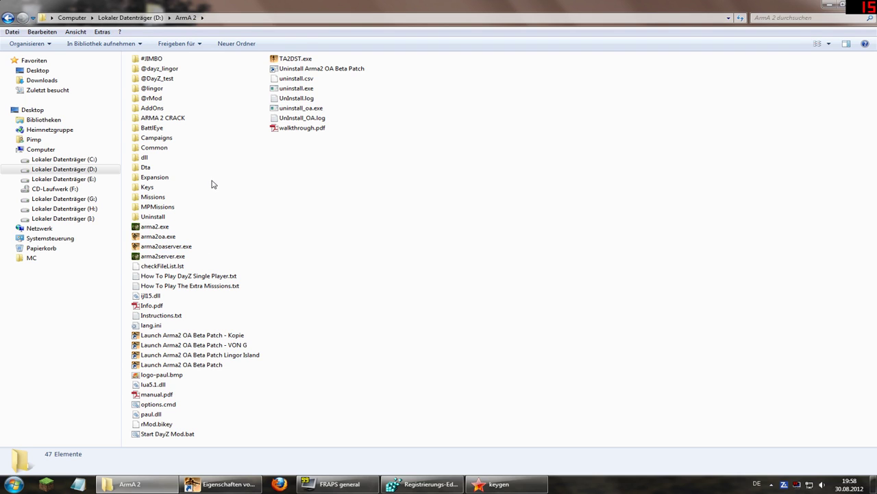
{"action": "double_click", "coordinate": [158, 178]}
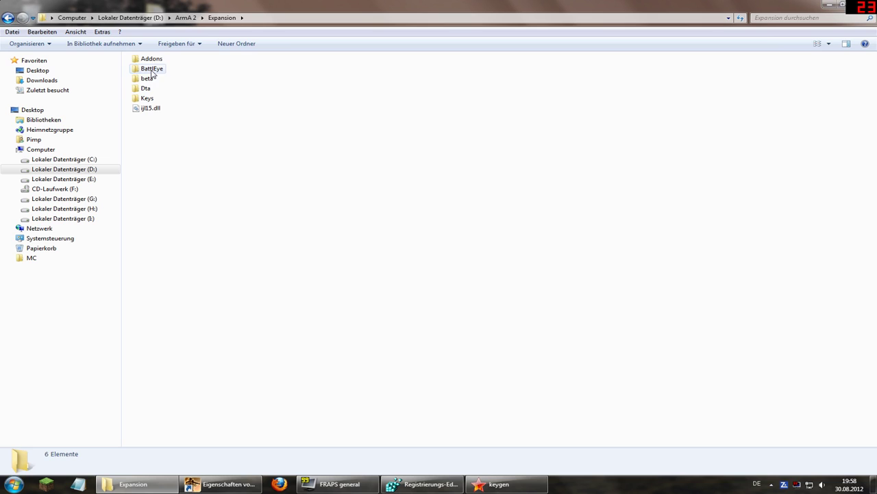
{"action": "double_click", "coordinate": [146, 79]}
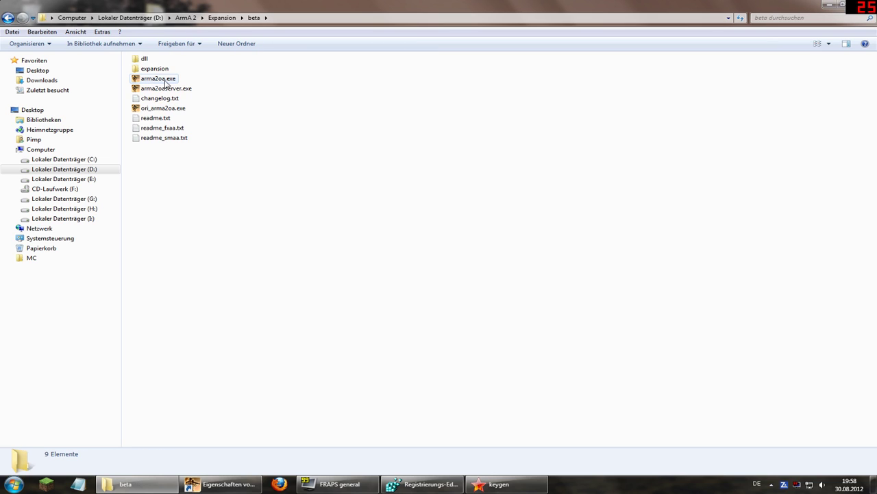
{"action": "left_click", "coordinate": [172, 81]}
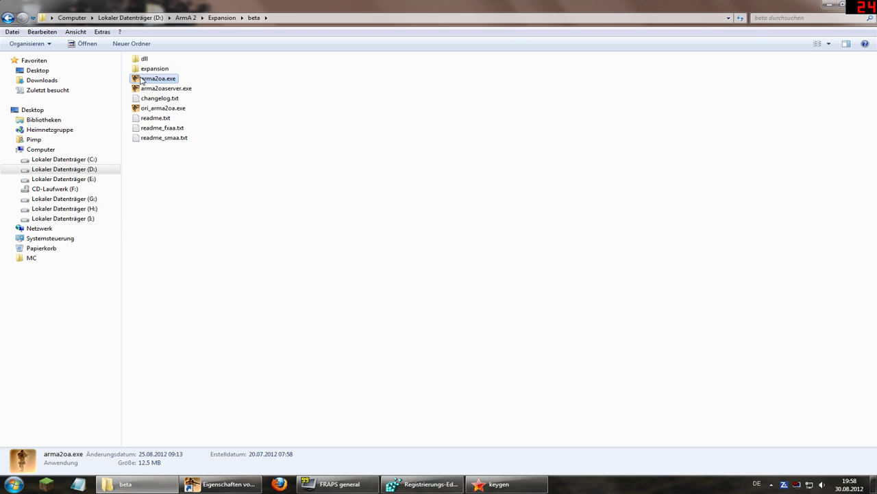
{"action": "left_click", "coordinate": [375, 248]}
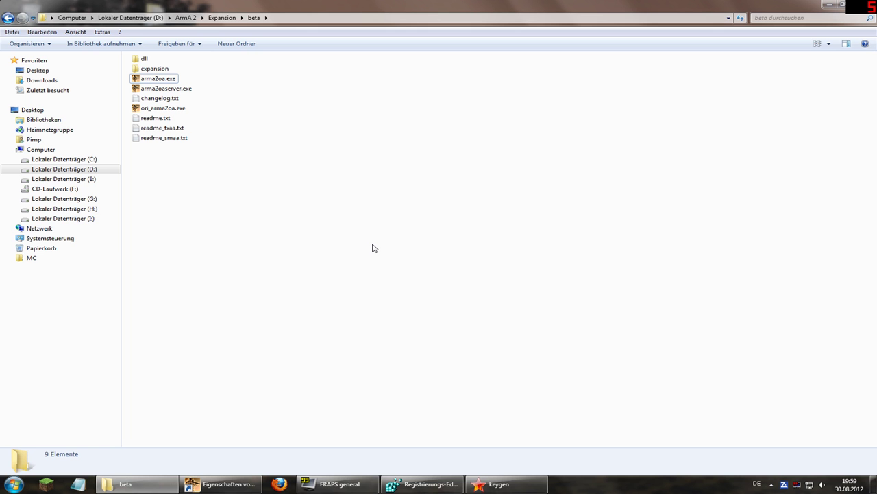
{"action": "left_click", "coordinate": [175, 79]}
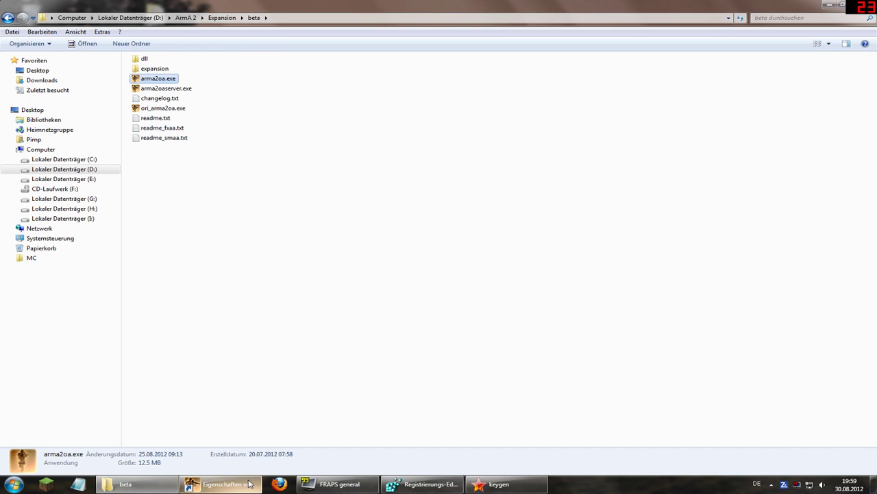
{"action": "left_click", "coordinate": [220, 484]}
{"action": "left_click_drag", "start_coordinate": [727, 236], "coordinate": [442, 176]}
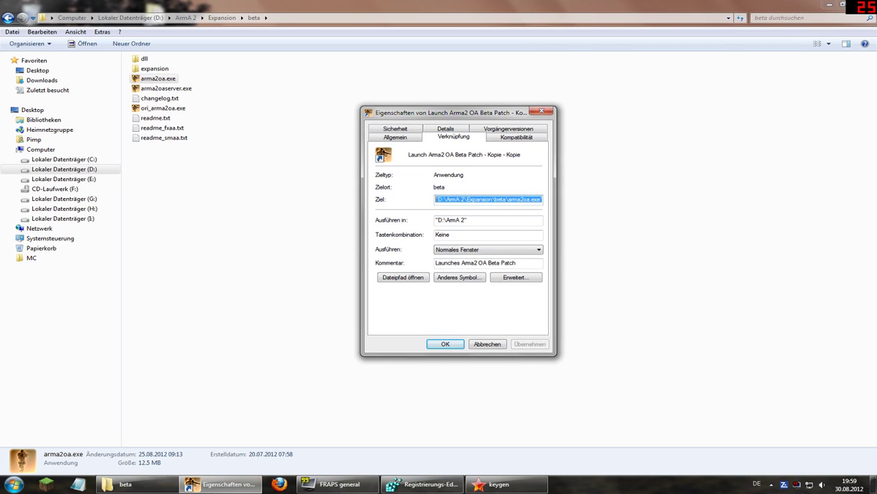
{"action": "key", "text": "Home"}
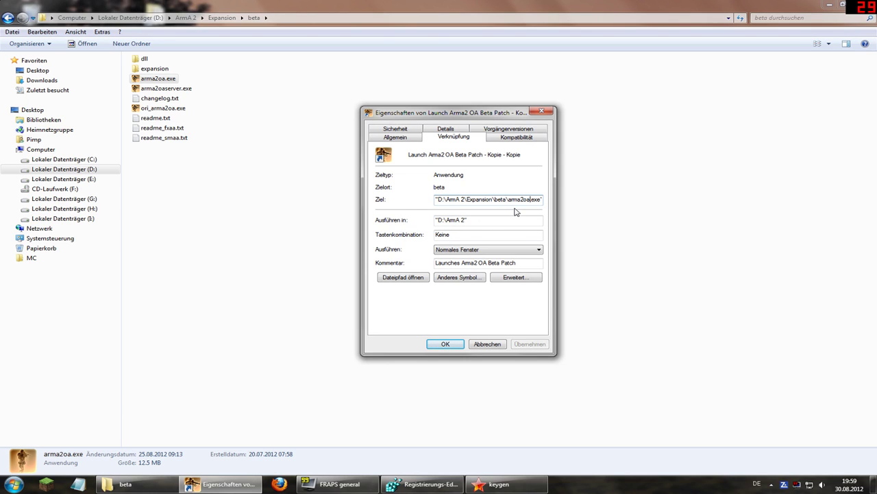
{"action": "type", "text": "-beta=Exp"}
{"action": "type", "text": "ansion\beta"}
{"action": "type", "text": ";Expansion\\"}
{"action": "type", "text": "beta\\Expansion -mod=@dayz -nosplash"}
{"action": "left_click_drag", "start_coordinate": [493, 199], "coordinate": [353, 201]}
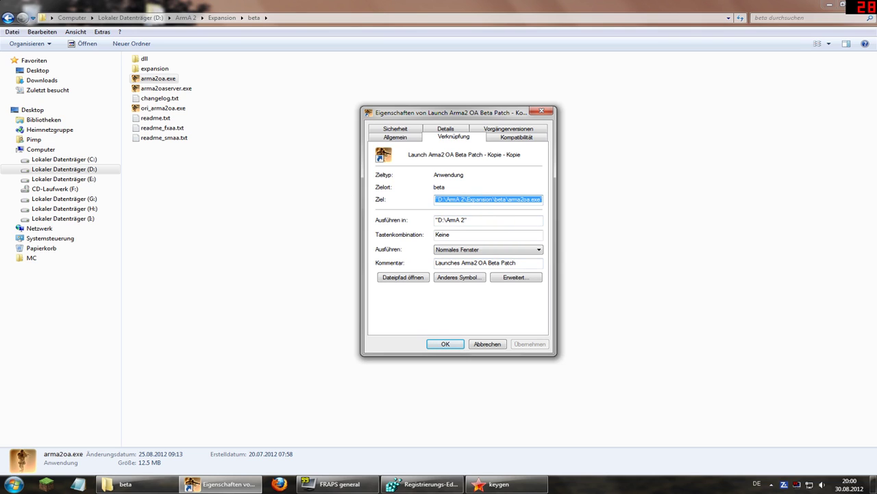
{"action": "left_click", "coordinate": [453, 199]}
{"action": "left_click_drag", "start_coordinate": [440, 199], "coordinate": [459, 199]}
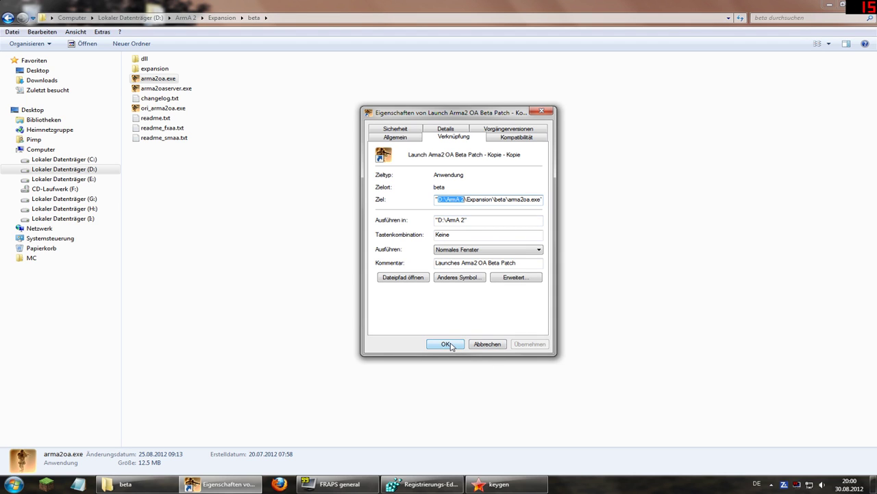
{"action": "left_click", "coordinate": [446, 344]}
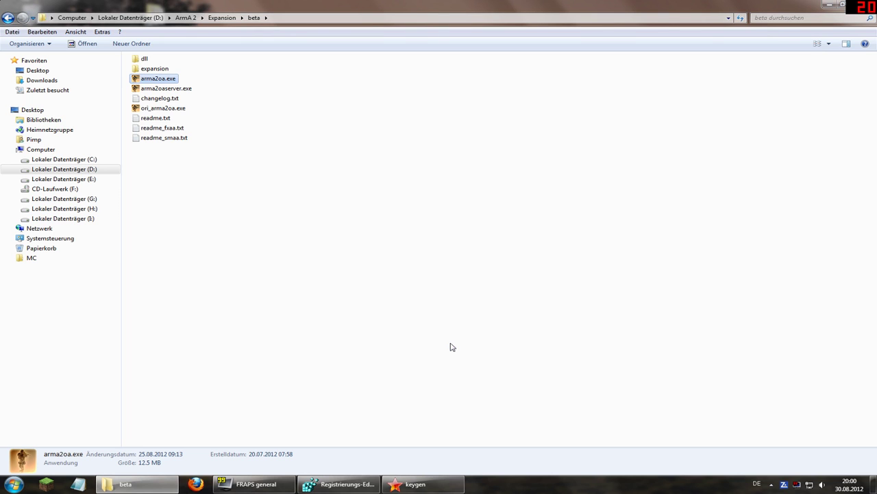